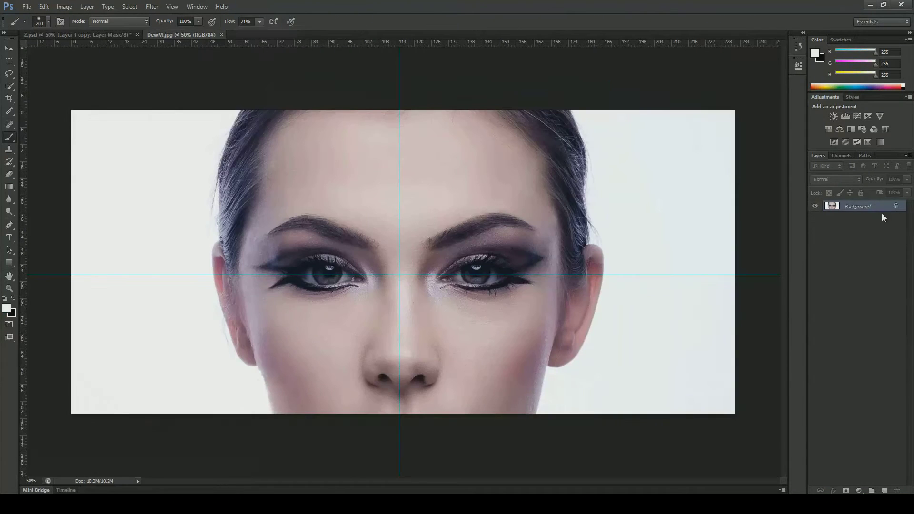
# Unlock the face photo as a layer and stretch the crack texture over the face
pyautogui.doubleClick(857, 206)
pyautogui.press('Return')
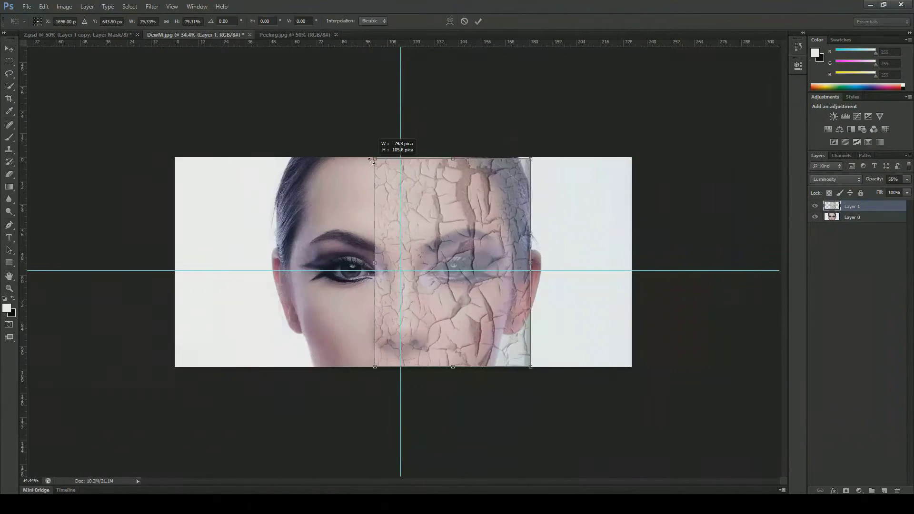
pyautogui.moveTo(583, 229); pyautogui.dragTo(553, 234)
pyautogui.moveTo(350, 109); pyautogui.dragTo(314, 76)
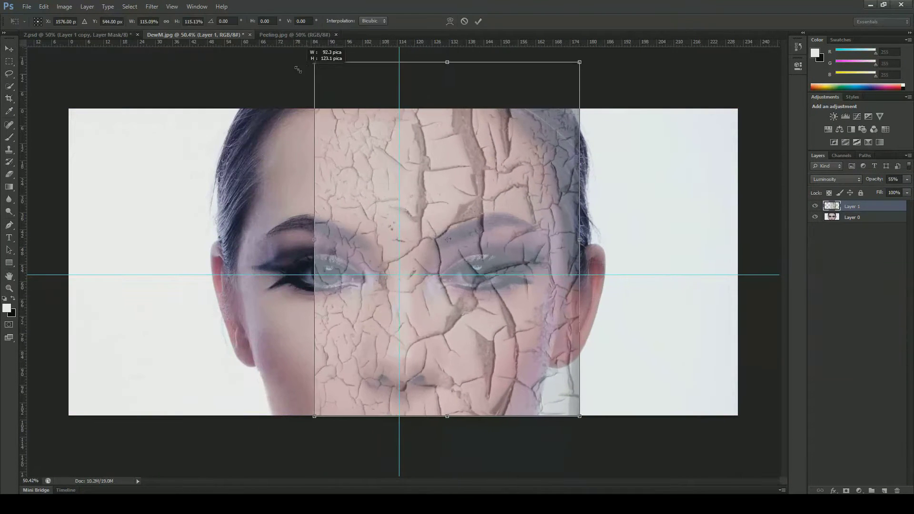
pyautogui.press('Return')
# Marquee-select the left half of the crack texture and fit the image in view
pyautogui.press('m')
pyautogui.moveTo(280, 109); pyautogui.dragTo(398, 418)
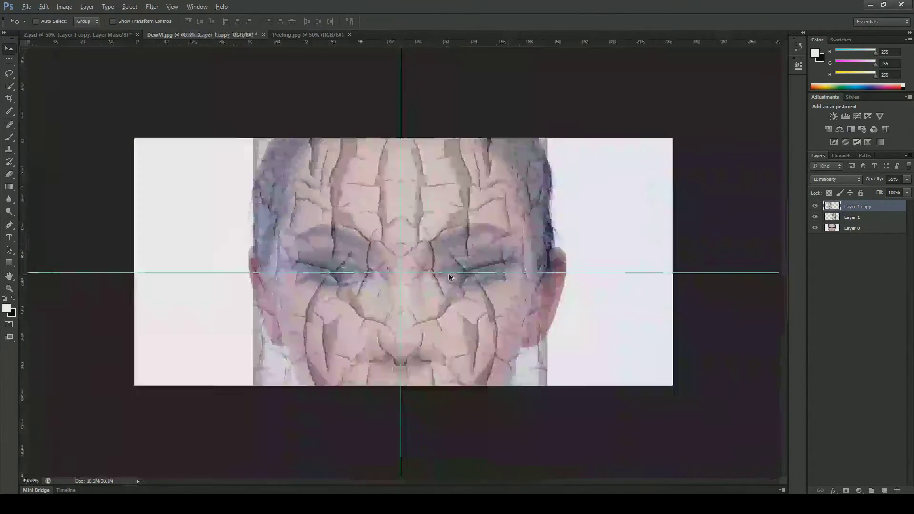
pyautogui.hotkey('ctrl', '0')
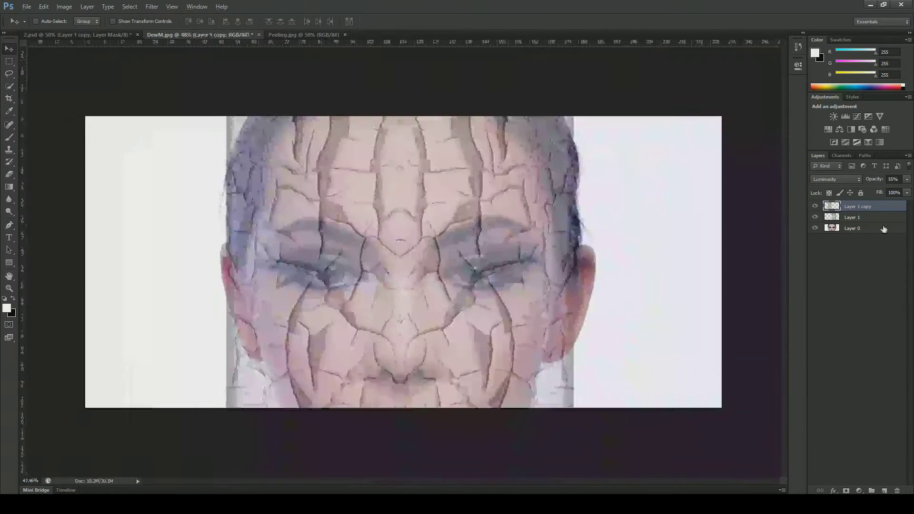
# Merge the two crack layers and mask cracks off the hair, ears and face edges
pyautogui.click(789, 381)
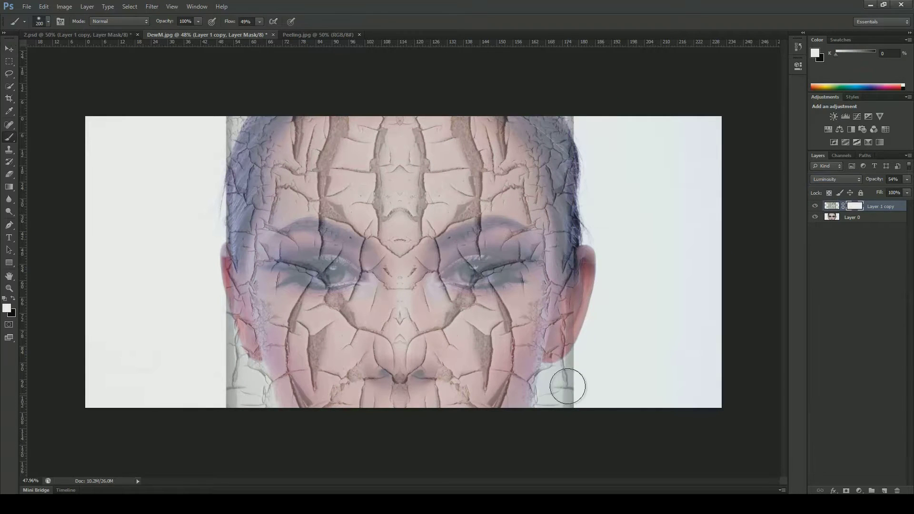
pyautogui.moveTo(560, 412)
pyautogui.mouseDown()
pyautogui.moveTo(534, 106)
pyautogui.moveTo(574, 389)
pyautogui.mouseUp()
pyautogui.moveTo(239, 77); pyautogui.dragTo(242, 360)
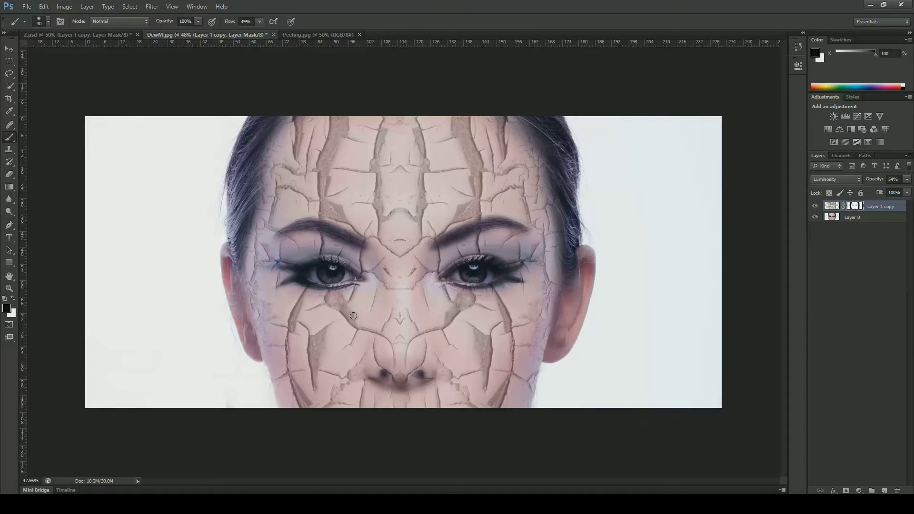
# Add a warming Photo Filter adjustment layer to tint the face orange
pyautogui.scroll(-3, 304, 242)
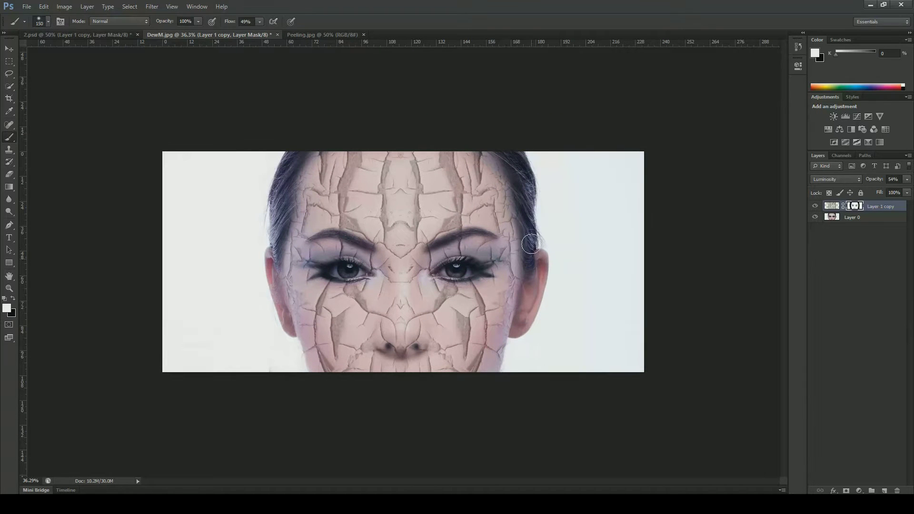
pyautogui.click(859, 491)
pyautogui.click(843, 408)
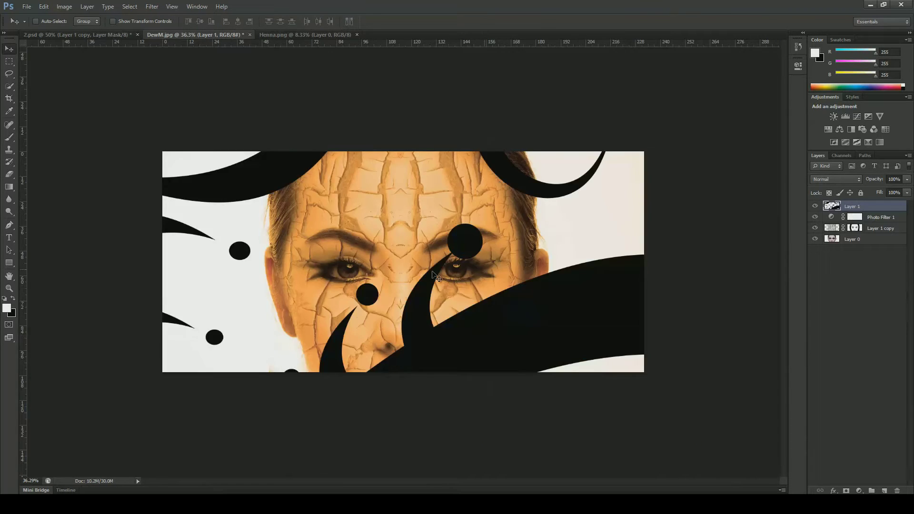
# Scale the Henna ornament down onto the right eye and forehead, hiding the guides
pyautogui.hotkey('ctrl', 't')
pyautogui.moveTo(605, 479); pyautogui.dragTo(480, 336)
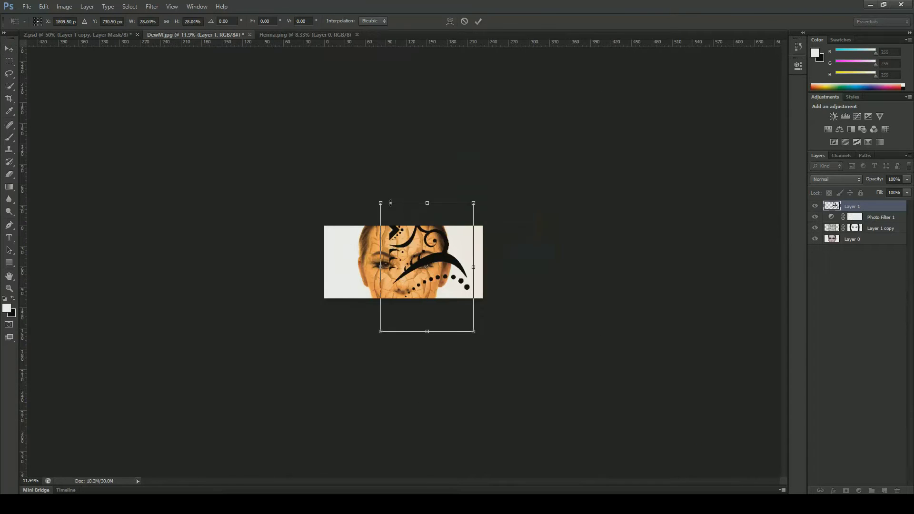
pyautogui.scroll(3, 442, 272)
pyautogui.moveTo(442, 272); pyautogui.dragTo(503, 280)
pyautogui.scroll(2, 506, 279)
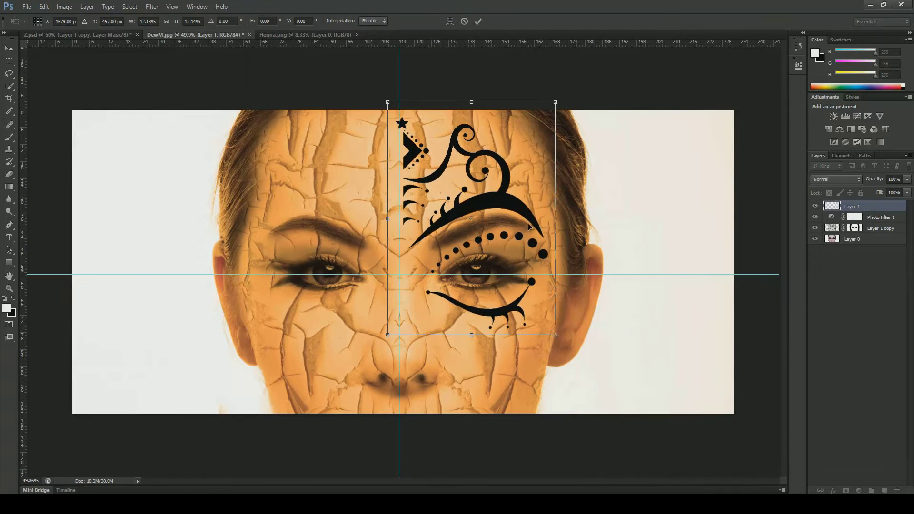
pyautogui.click(172, 6)
pyautogui.click(179, 138)
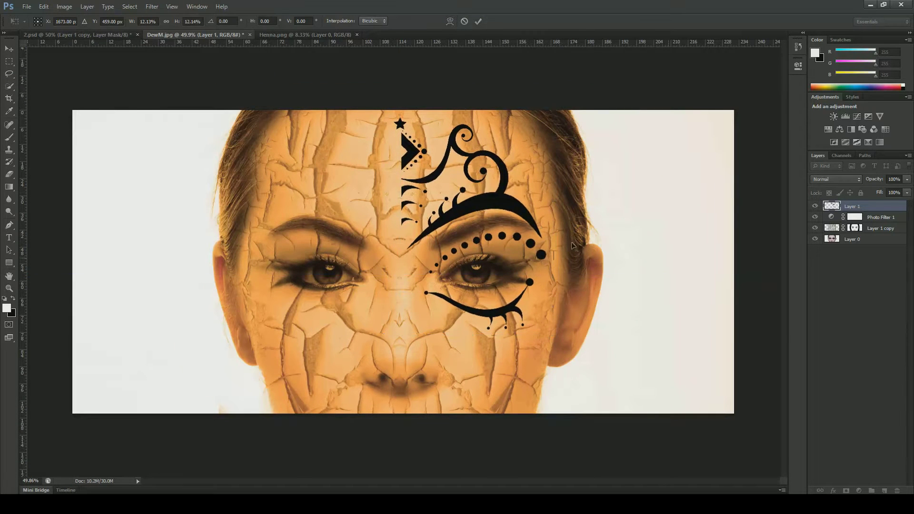
pyautogui.hotkey('ctrl', '+')
# Lasso the star and cut it onto its own hidden layer with Layer via Cut
pyautogui.press('l')
pyautogui.rightClick(386, 98)
pyautogui.click(435, 172)
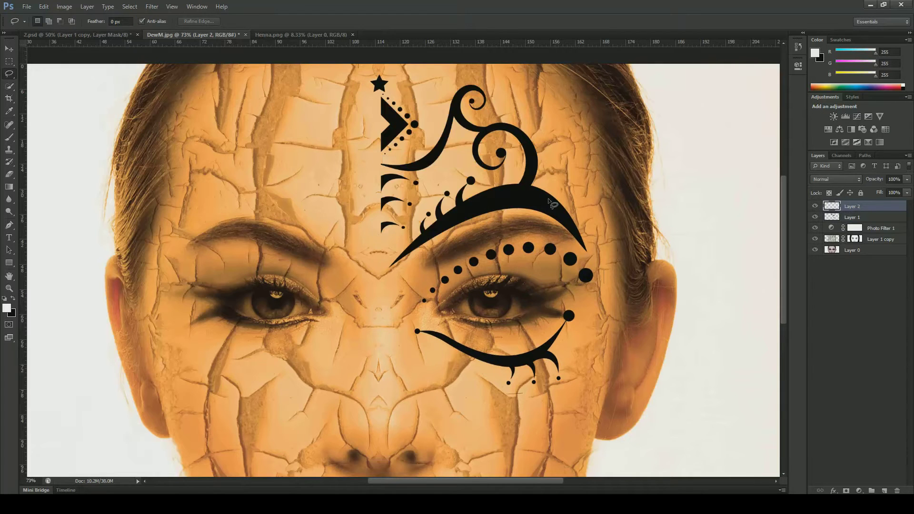
pyautogui.click(815, 206)
# Duplicate the ornament layer and flip the copy horizontally
pyautogui.click(845, 218)
pyautogui.hotkey('ctrl', 'j')
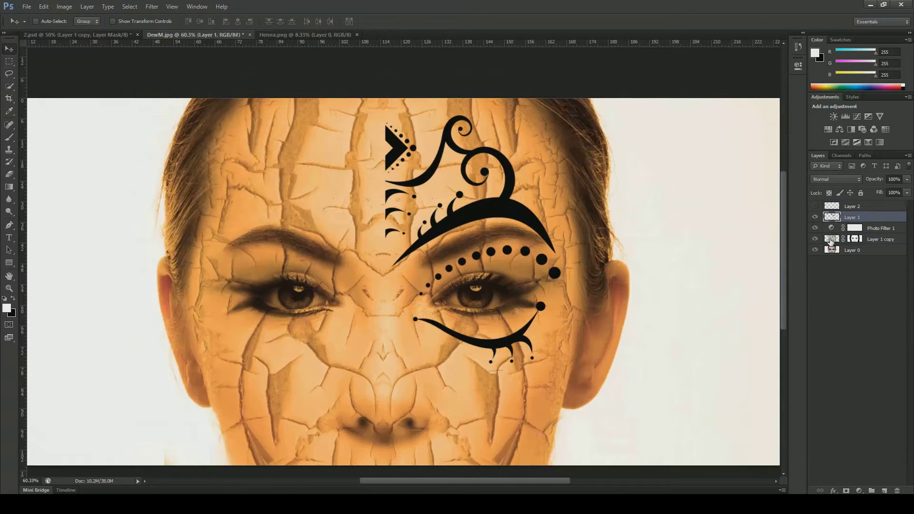
pyautogui.hotkey('ctrl', 't')
pyautogui.rightClick(278, 263)
pyautogui.click(312, 405)
# Erase the centre overlap at full flow and move the star to the forehead's top centre
pyautogui.press('Return')
pyautogui.press('e')
pyautogui.scroll(1, 400, 276)
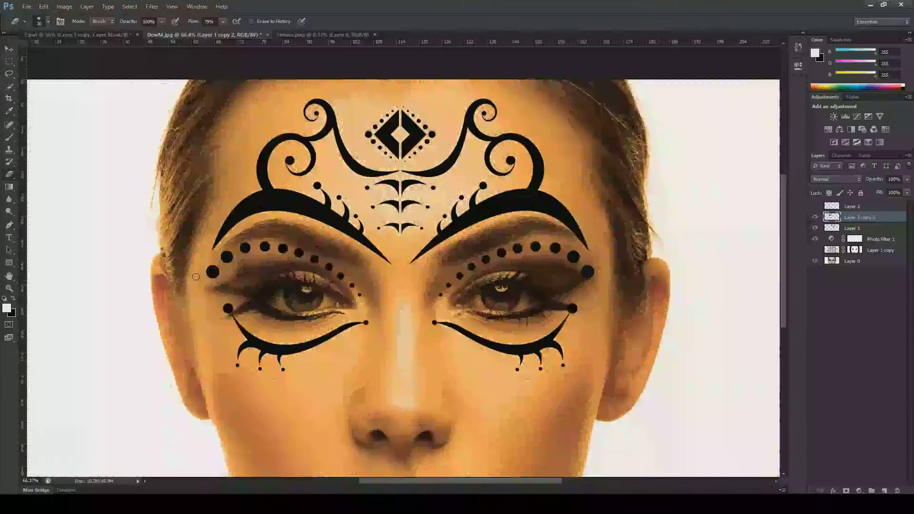
pyautogui.hotkey('shift', '0')
pyautogui.scroll(1, 424, 105)
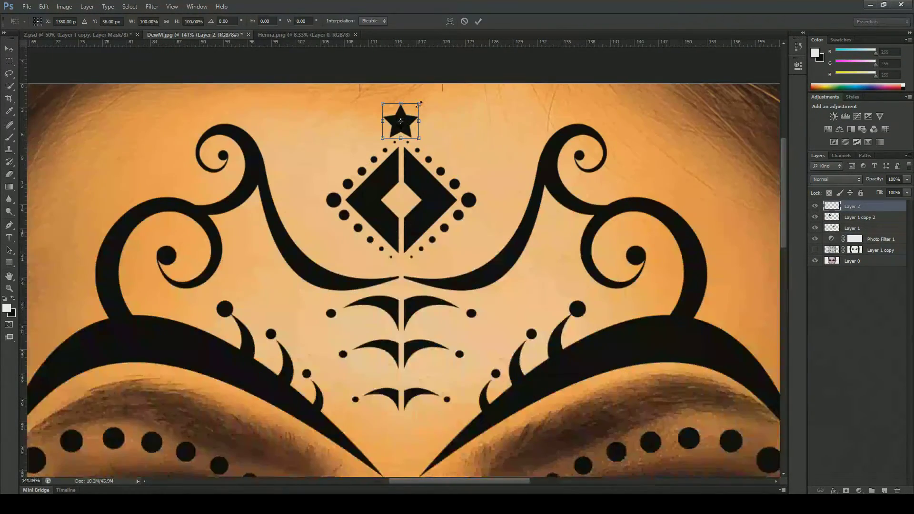
pyautogui.moveTo(407, 129); pyautogui.dragTo(411, 129)
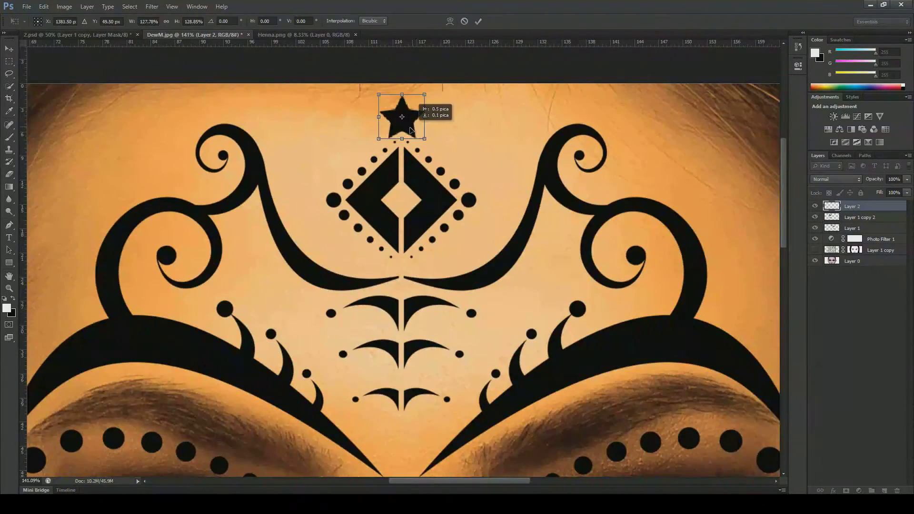
pyautogui.press('Return')
pyautogui.hotkey('ctrl', '0')
# Free Transform all three henna layers together
pyautogui.hotkey('alt', 'shift', '[')
pyautogui.hotkey('alt', 'shift', '[')
pyautogui.hotkey('ctrl', 't')
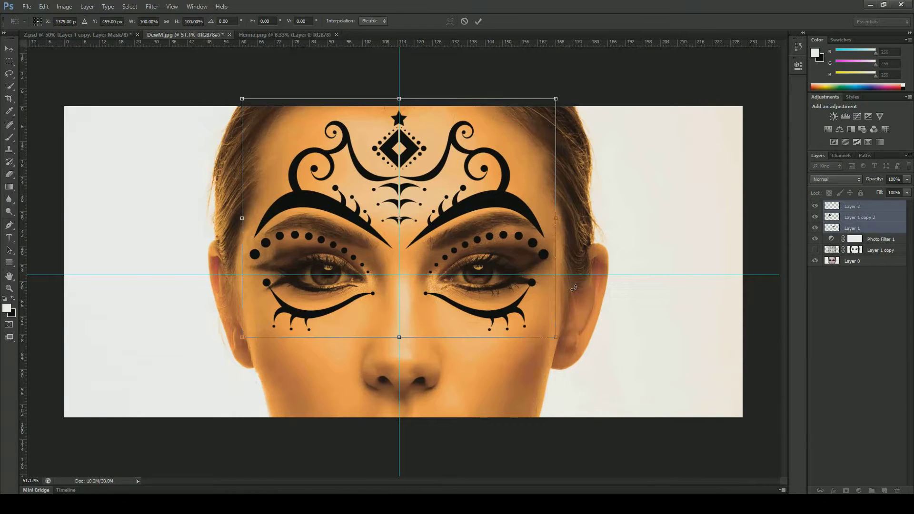
pyautogui.press('Return')
pyautogui.scroll(2, 461, 279)
# Lasso the right-brow dots and rotate them to follow the brow
pyautogui.click(9, 73)
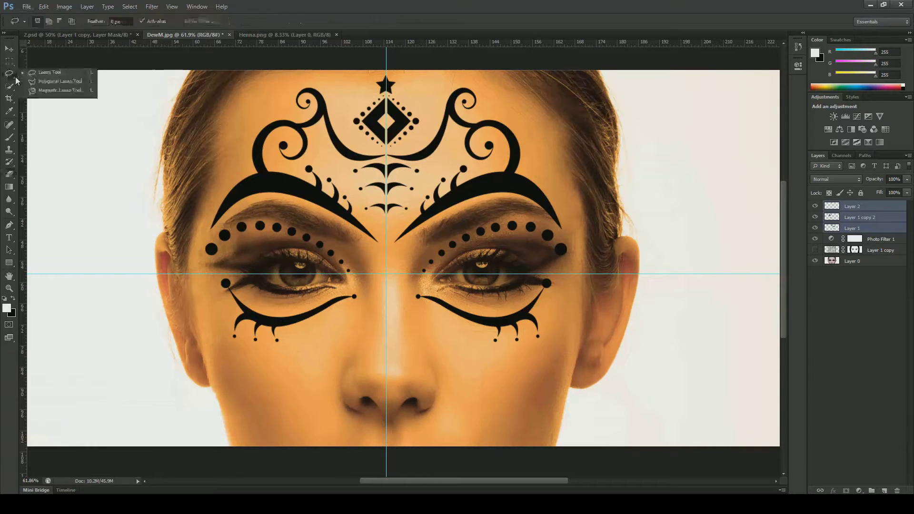
pyautogui.click(860, 217)
pyautogui.moveTo(415, 268); pyautogui.dragTo(546, 226)
pyautogui.moveTo(415, 274); pyautogui.dragTo(416, 270)
pyautogui.press('v')
pyautogui.click(500, 247)
pyautogui.press('Return')
pyautogui.hotkey('alt', '[')
pyautogui.hotkey('ctrl', 't')
pyautogui.moveTo(595, 274); pyautogui.dragTo(545, 240)
pyautogui.press('Return')
# Select the three henna layers and open their layer options
pyautogui.scroll(-3, 545, 240)
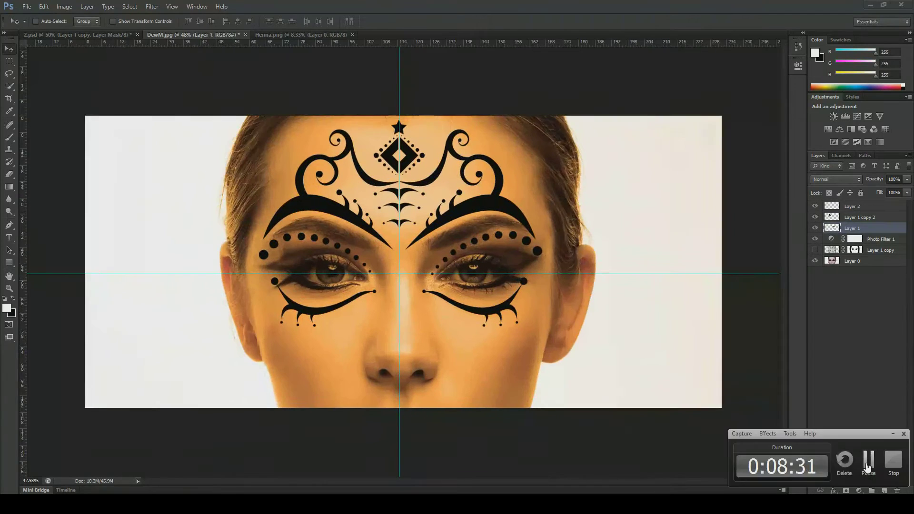
pyautogui.keyDown('shift'); pyautogui.click(852, 206); pyautogui.keyUp('shift')
pyautogui.rightClick(853, 217)
# Add Bevel & Emboss and a Colour Overlay sampled from the face's skin tone
pyautogui.doubleClick(890, 206)
pyautogui.click(585, 154)
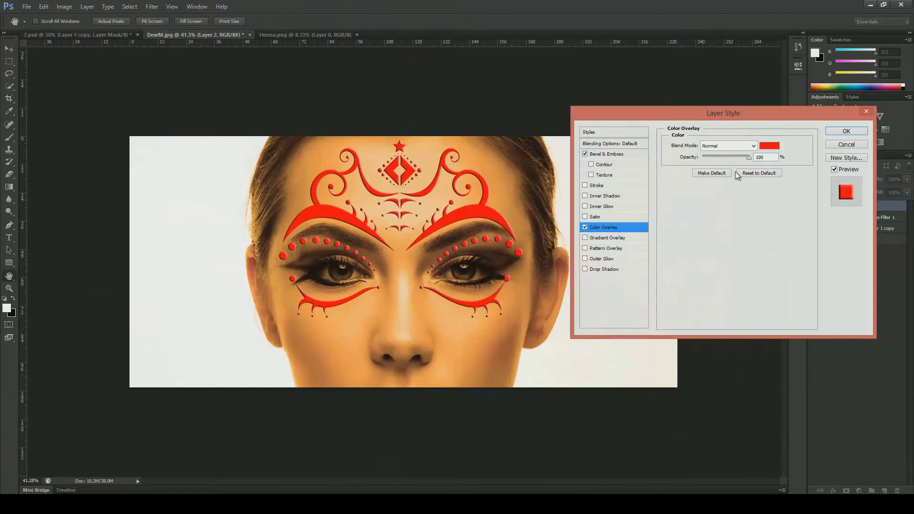
pyautogui.click(615, 227)
pyautogui.click(770, 146)
pyautogui.click(267, 195)
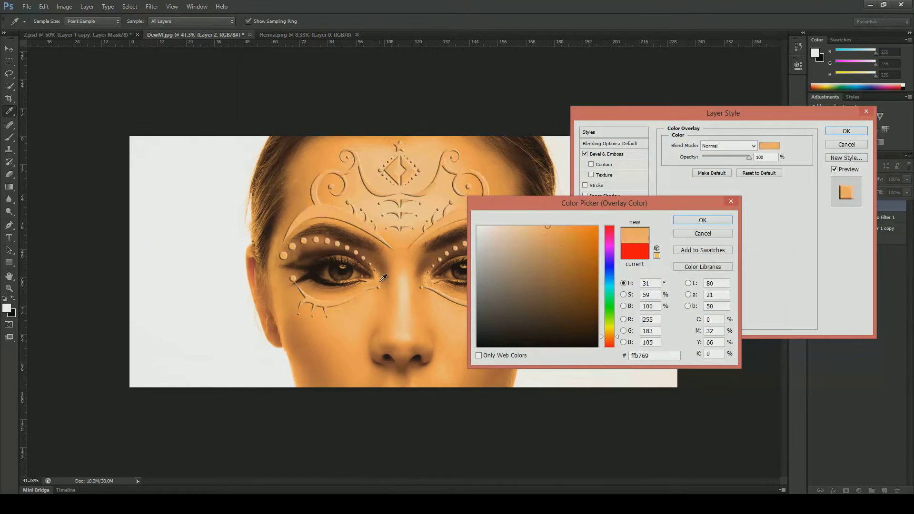
pyautogui.click(703, 220)
# Enable the bevel contour, deepen and enlarge the bevel, and reduce its softening
pyautogui.click(613, 166)
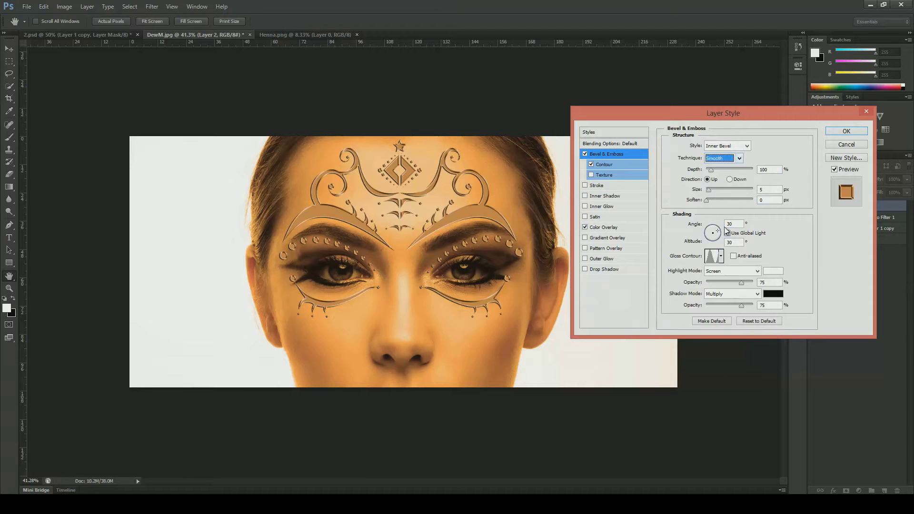
pyautogui.moveTo(711, 173); pyautogui.dragTo(712, 191)
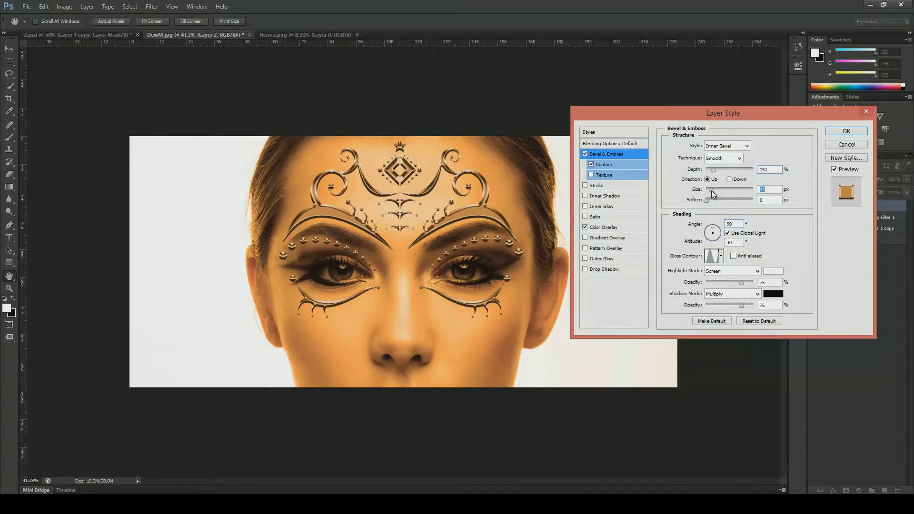
pyautogui.click(726, 146)
pyautogui.click(734, 158)
pyautogui.click(732, 175)
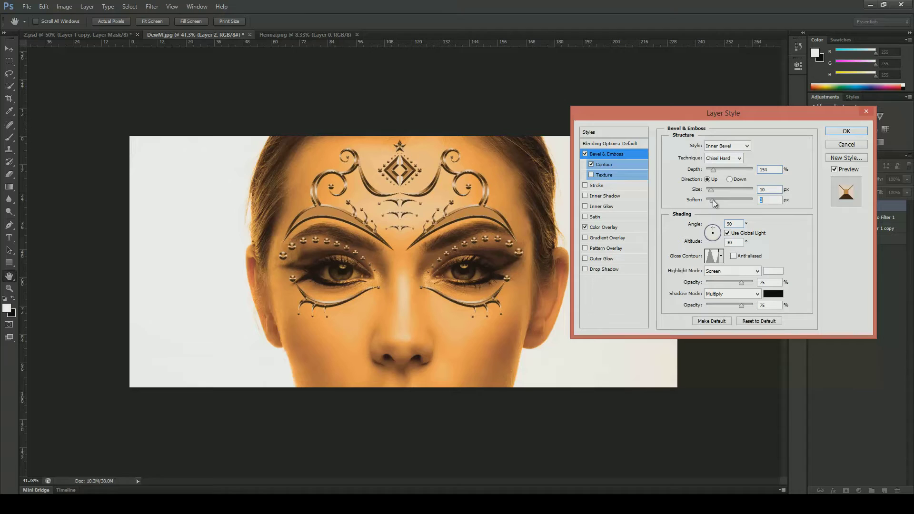
pyautogui.hotkey('ctrl', '+')
pyautogui.hotkey('ctrl', '+')
pyautogui.click(724, 158)
pyautogui.moveTo(730, 200)
pyautogui.mouseDown()
pyautogui.moveTo(713, 200)
pyautogui.moveTo(721, 190)
pyautogui.moveTo(707, 200)
pyautogui.mouseUp()
# Add a drop shadow, thicken the bevel, and shrink the shadow
pyautogui.click(604, 269)
pyautogui.click(720, 247)
pyautogui.click(606, 154)
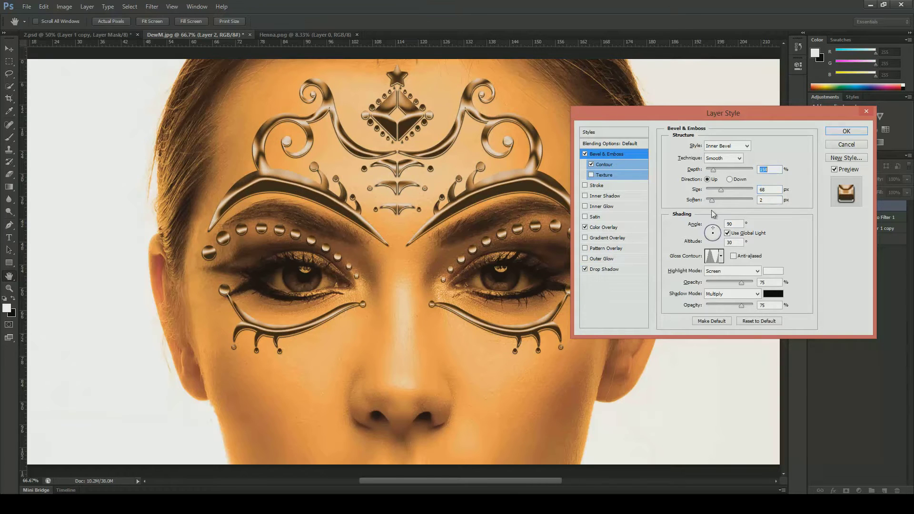
pyautogui.click(721, 255)
pyautogui.click(604, 164)
pyautogui.click(604, 269)
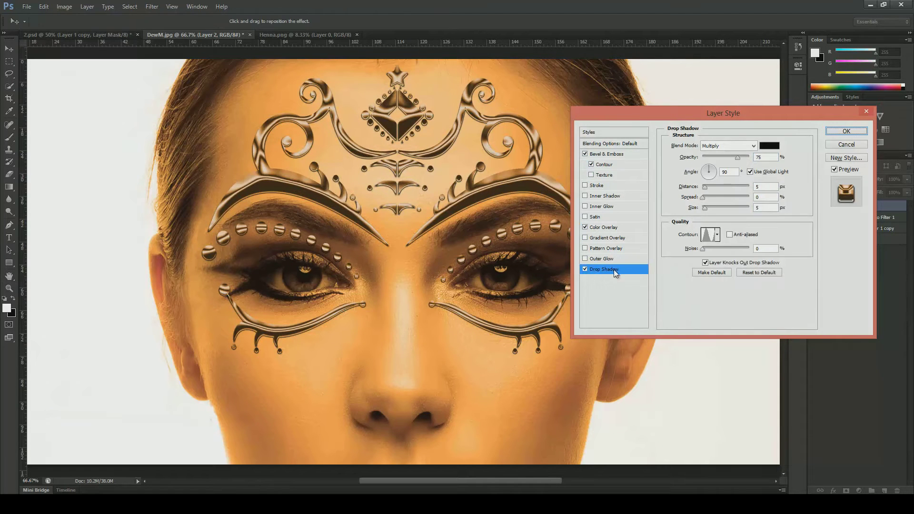
pyautogui.moveTo(705, 208); pyautogui.dragTo(701, 210)
# Set bevel depth to 135 and size to 29, brightening highlights and softening slightly
pyautogui.click(606, 154)
pyautogui.write('135')
pyautogui.press('Tab')
pyautogui.write('29')
pyautogui.moveTo(742, 282); pyautogui.dragTo(748, 282)
pyautogui.moveTo(712, 200); pyautogui.dragTo(724, 203)
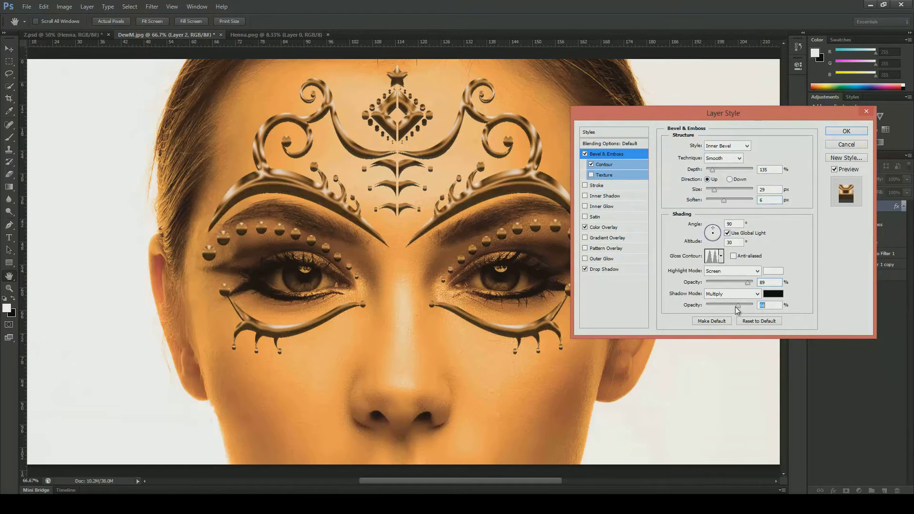
# Give the drop shadow a linear contour and lower the bevel highlight opacity
pyautogui.click(604, 270)
pyautogui.click(718, 234)
pyautogui.click(673, 258)
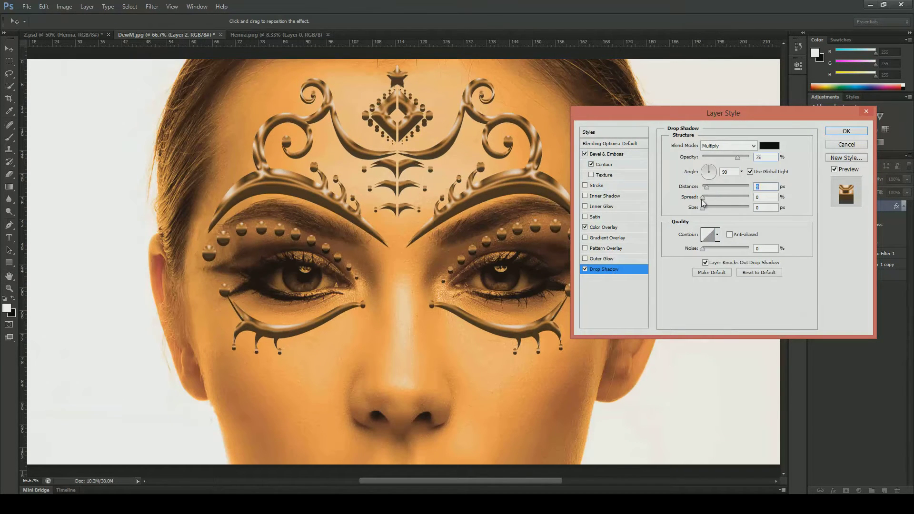
pyautogui.click(606, 154)
pyautogui.click(711, 178)
pyautogui.moveTo(748, 282); pyautogui.dragTo(729, 283)
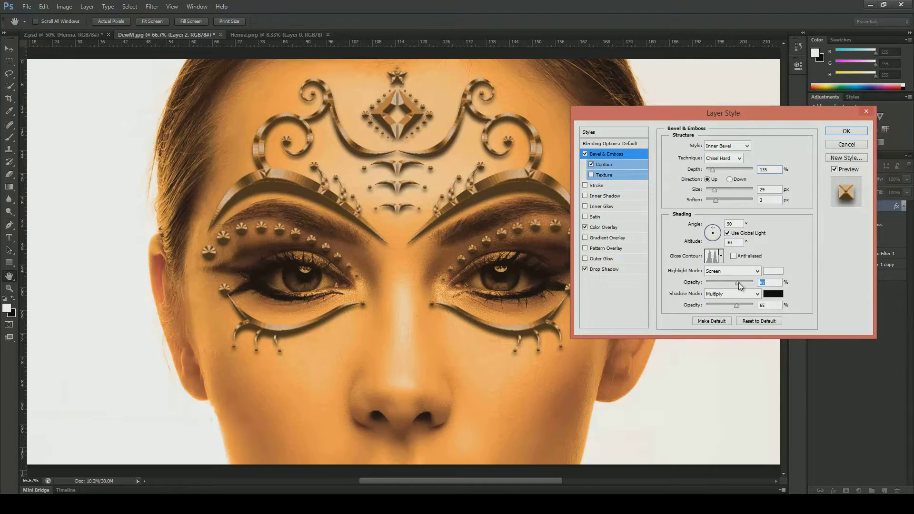
pyautogui.click(604, 269)
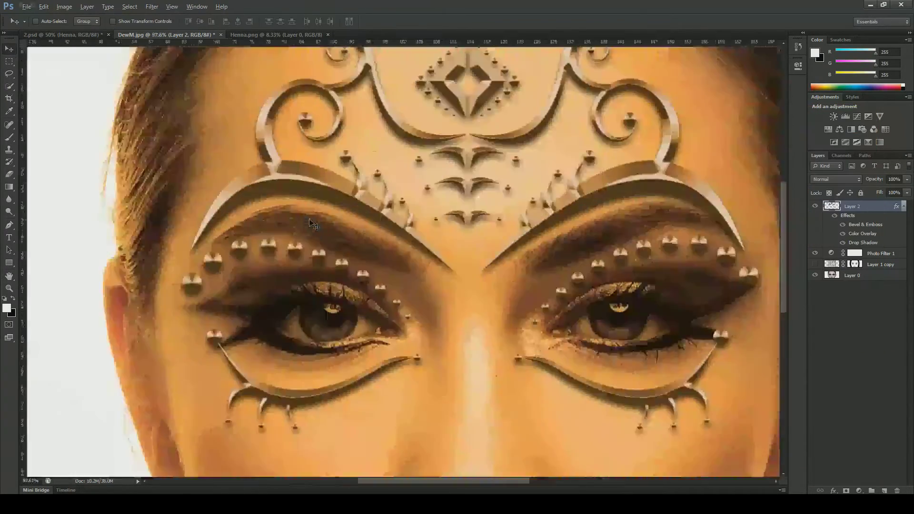
pyautogui.scroll(-3, 312, 224)
pyautogui.scroll(-1, 173, 449)
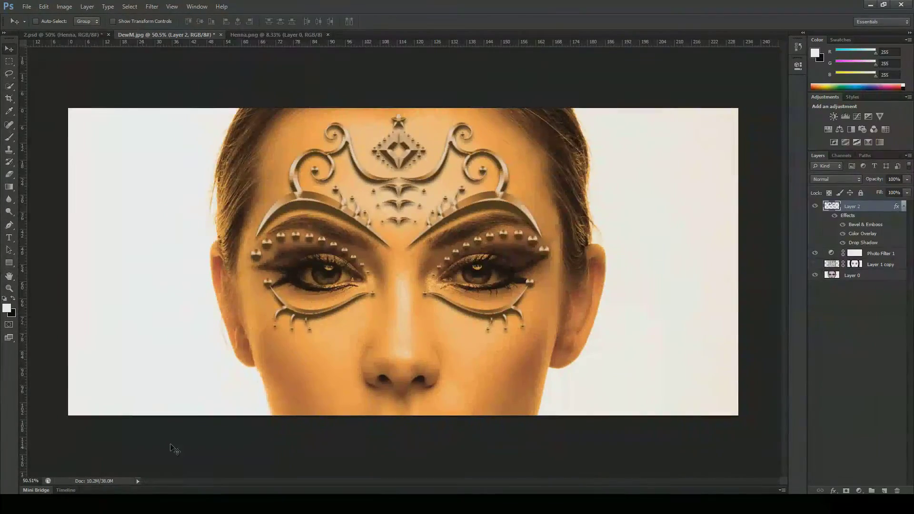
# Show the crackle texture in Overlay mode at about half opacity, positioned over the face
pyautogui.click(815, 264)
pyautogui.click(857, 265)
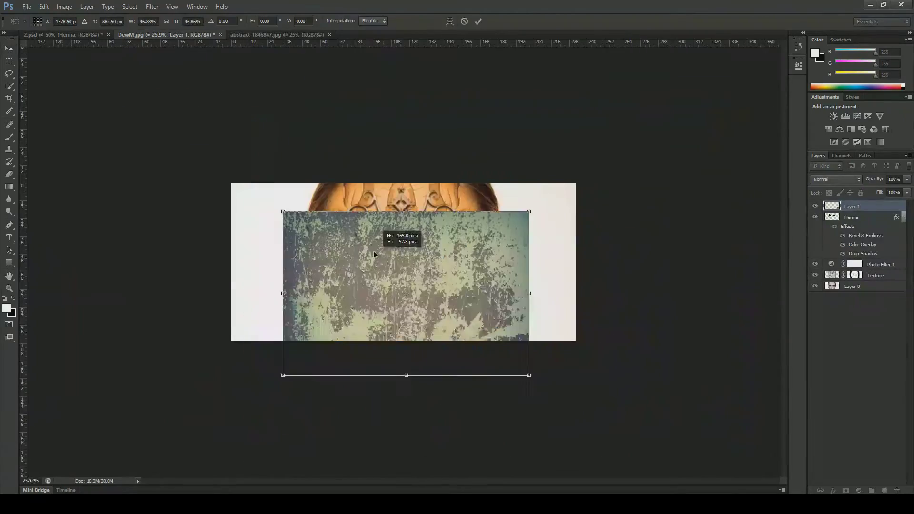
pyautogui.hotkey('ctrl', '0')
pyautogui.click(835, 179)
pyautogui.click(838, 316)
pyautogui.moveTo(907, 179); pyautogui.dragTo(884, 192)
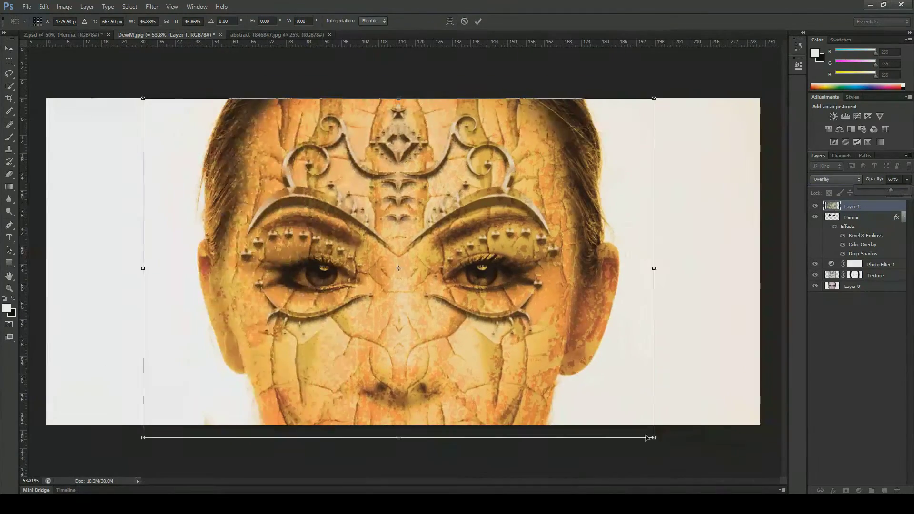
pyautogui.moveTo(646, 438); pyautogui.dragTo(536, 330)
pyautogui.press('Return')
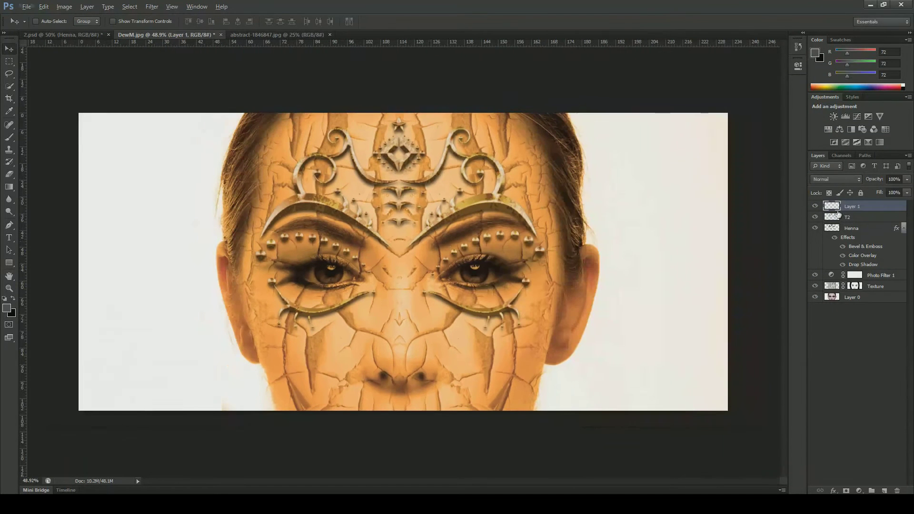
pyautogui.click(865, 362)
# Paint grey along the ornament and brows, then blend it in Overlay at about 51%
pyautogui.press('b')
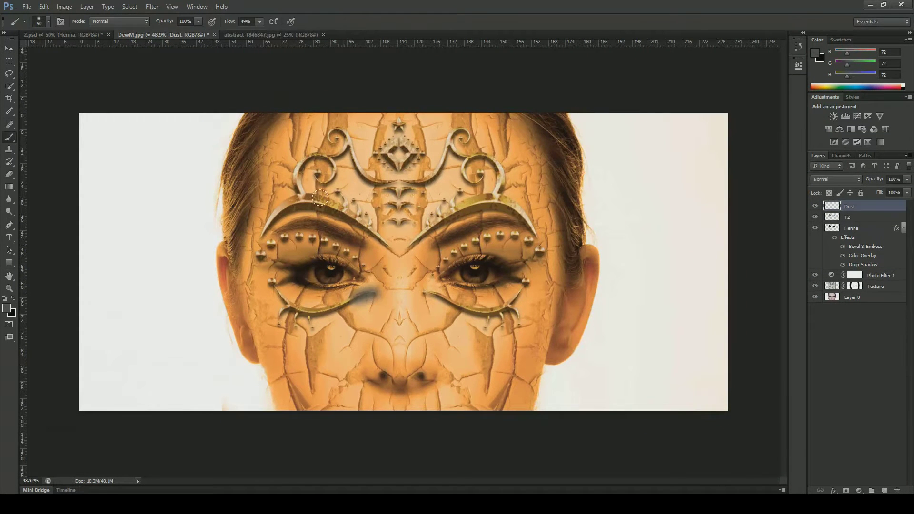
pyautogui.moveTo(371, 294); pyautogui.dragTo(277, 320)
pyautogui.moveTo(301, 242); pyautogui.dragTo(259, 255)
pyautogui.moveTo(394, 248)
pyautogui.mouseDown()
pyautogui.moveTo(296, 203)
pyautogui.moveTo(336, 133)
pyautogui.mouseUp()
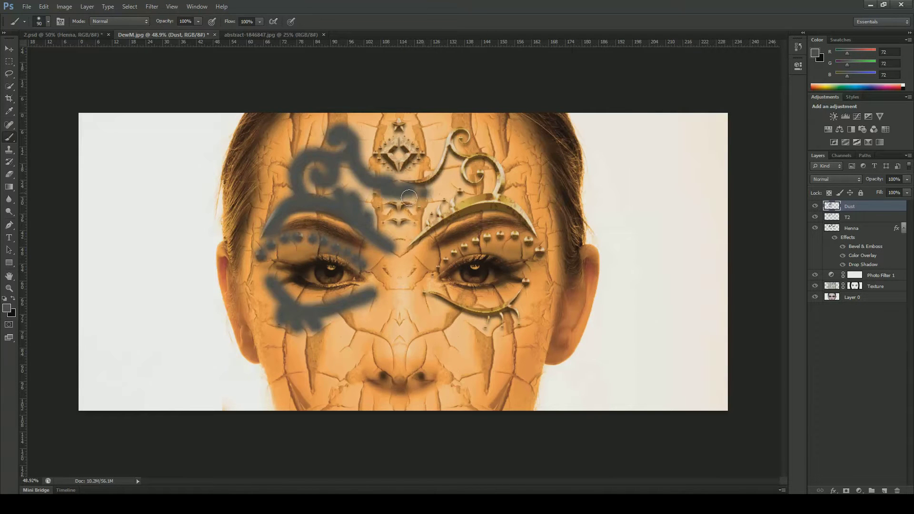
pyautogui.moveTo(388, 225); pyautogui.dragTo(467, 183)
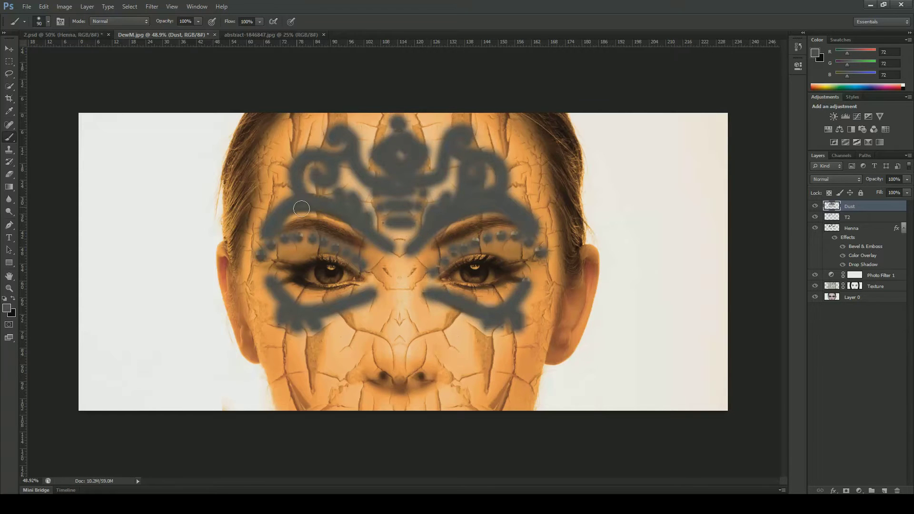
pyautogui.click(837, 179)
pyautogui.click(829, 319)
pyautogui.moveTo(900, 190); pyautogui.dragTo(885, 189)
# On a new highlight layer, paint a white glow down the nose in Soft Light
pyautogui.hotkey('ctrl', 'shift', 'alt', 'n')
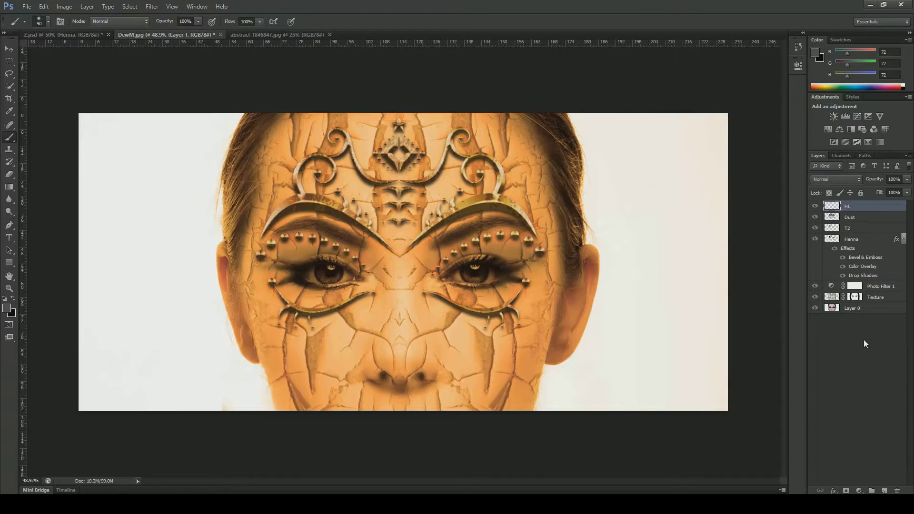
pyautogui.click(399, 273)
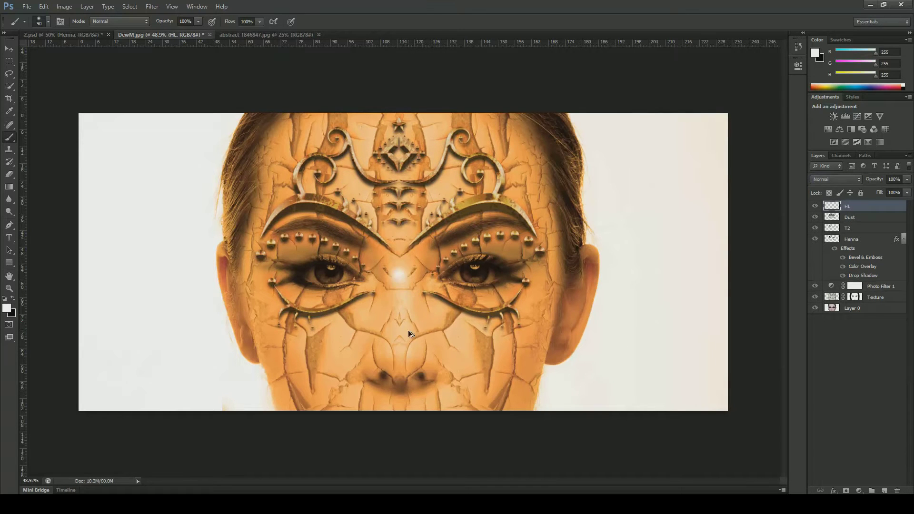
pyautogui.moveTo(400, 286); pyautogui.dragTo(401, 363)
pyautogui.click(837, 179)
pyautogui.click(830, 316)
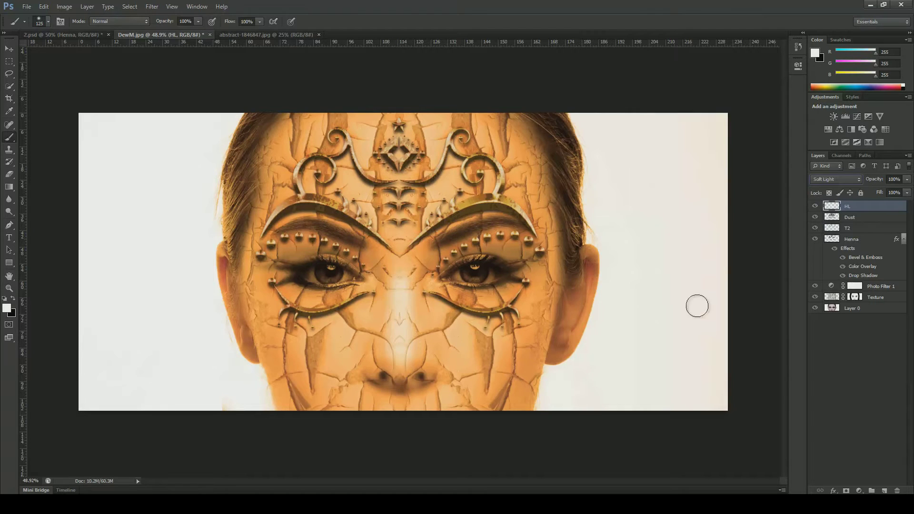
# Set a new shadow layer to Soft Light at 74% and soften it with Gaussian Blur
pyautogui.hotkey('ctrl', 'shift', 'alt', 'n')
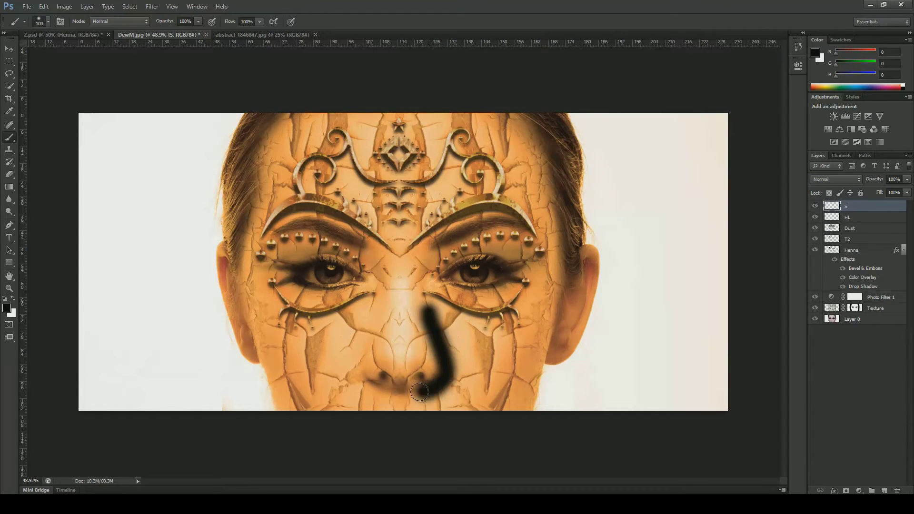
pyautogui.scroll(-2, 477, 369)
pyautogui.click(837, 179)
pyautogui.click(834, 295)
pyautogui.click(907, 192)
pyautogui.moveTo(889, 190); pyautogui.dragTo(881, 190)
pyautogui.click(152, 7)
pyautogui.click(305, 147)
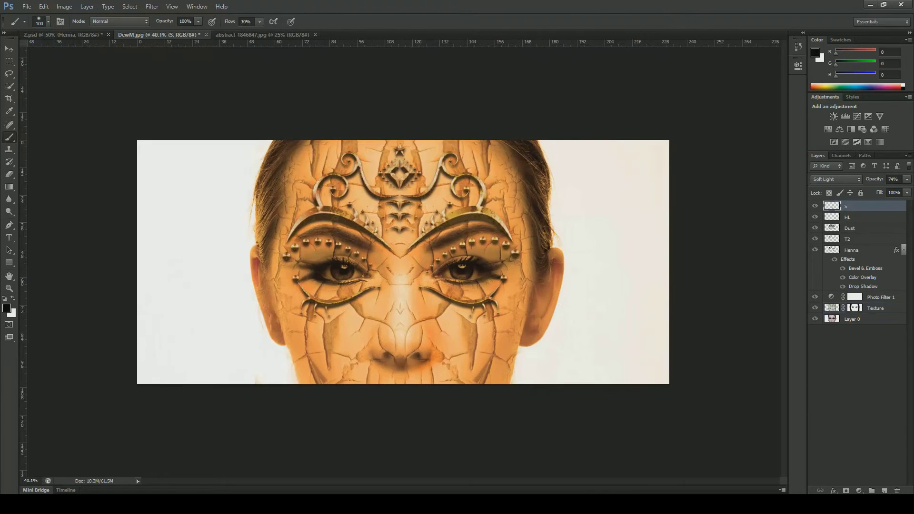
pyautogui.click(884, 491)
# Darken the right side with a black gradient vignette at 77% opacity, masked off the left
pyautogui.press('g')
pyautogui.moveTo(759, 263); pyautogui.dragTo(135, 264)
pyautogui.hotkey('shift', 'alt', 'm')
pyautogui.moveTo(907, 179); pyautogui.dragTo(897, 192)
pyautogui.press('b')
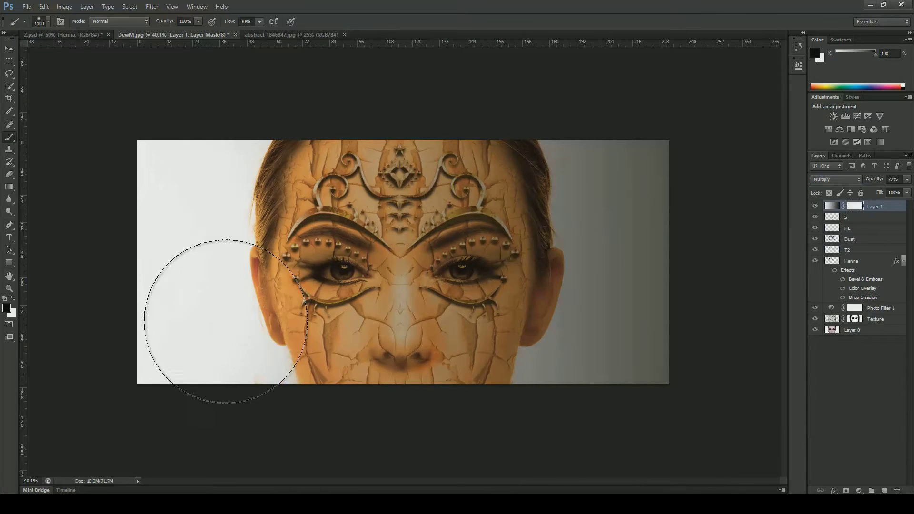
pyautogui.moveTo(204, 296); pyautogui.dragTo(302, 428)
pyautogui.scroll(-3, 256, 230)
pyautogui.scroll(3, 300, 180)
# Add Photo Filter and Color Balance adjustment layers
pyautogui.click(860, 490)
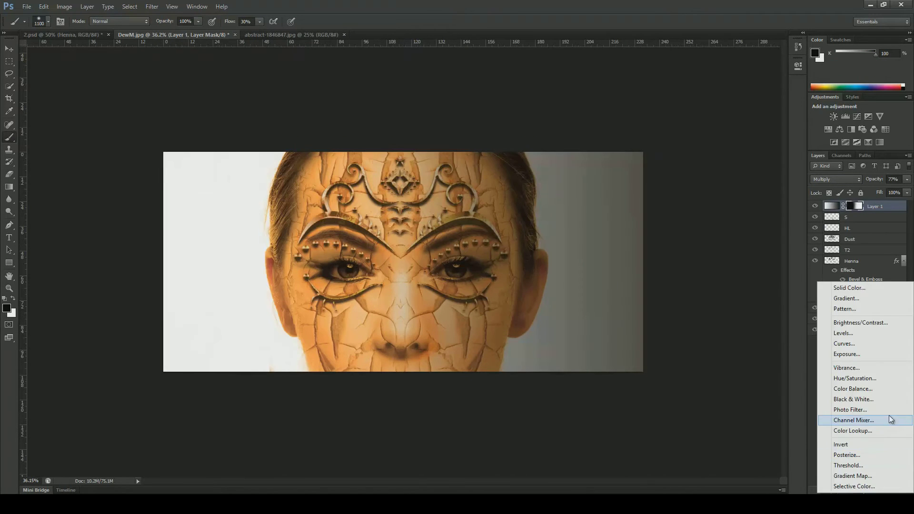
pyautogui.click(855, 412)
pyautogui.click(859, 490)
pyautogui.click(853, 389)
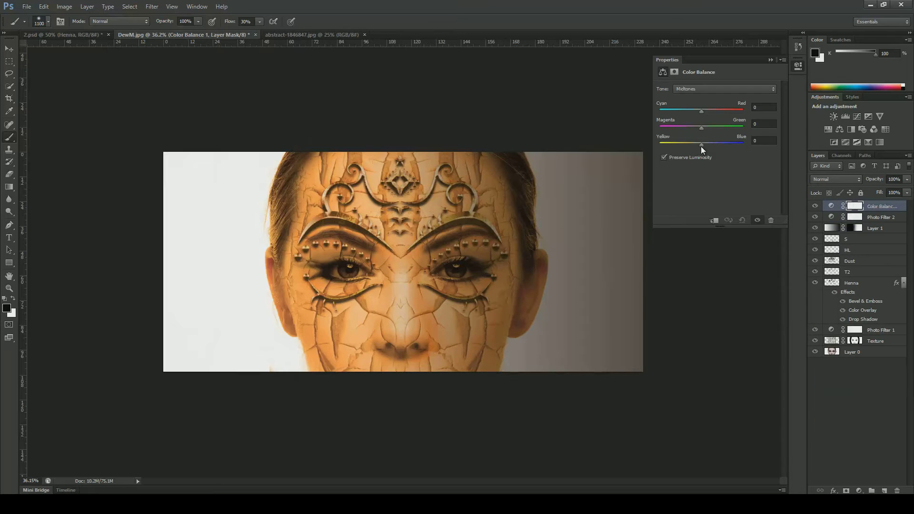
pyautogui.scroll(-3, 577, 226)
# Compare without the Color Balance layer and fine-tune the vignette layer's opacity
pyautogui.click(815, 206)
pyautogui.click(875, 228)
pyautogui.click(907, 179)
pyautogui.moveTo(896, 197); pyautogui.dragTo(899, 198)
pyautogui.click(815, 206)
pyautogui.scroll(3, 595, 252)
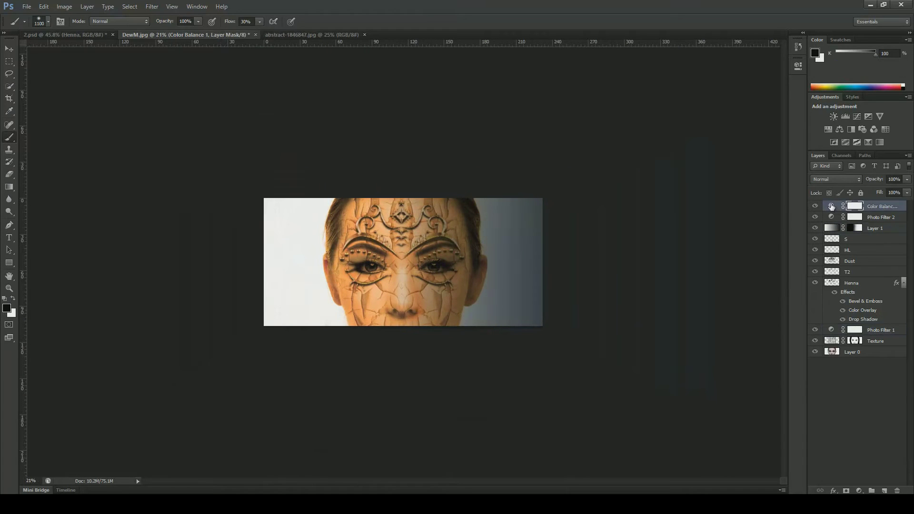
# Review the Color Balance settings and add Brightness/Contrast with brightness raised to 47
pyautogui.doubleClick(832, 206)
pyautogui.click(834, 117)
pyautogui.moveTo(716, 112); pyautogui.dragTo(735, 113)
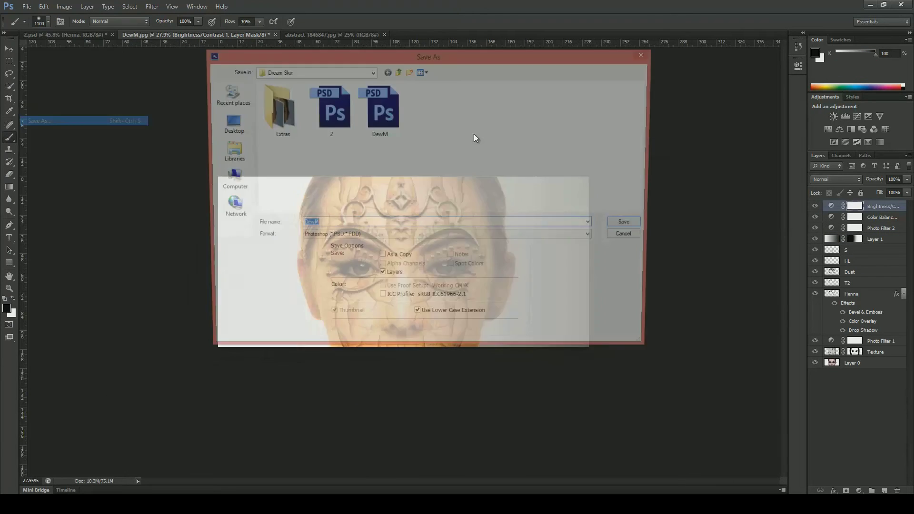
# Save the finished composite as a JPEG named DewM.jpg
pyautogui.click(356, 309)
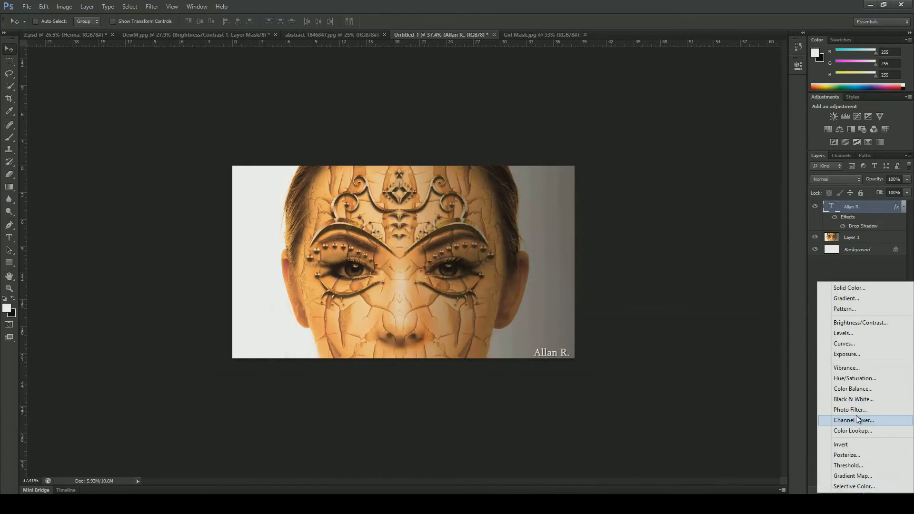
# With an enlarged brush, paint Layer 1's mask to reveal the sharp textured face
pyautogui.scroll(-4, 593, 285)
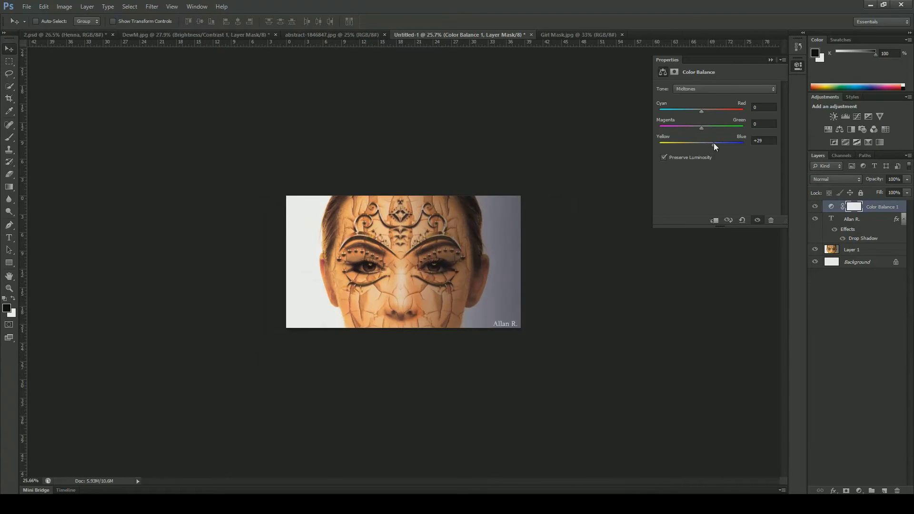
pyautogui.rightClick(852, 249)
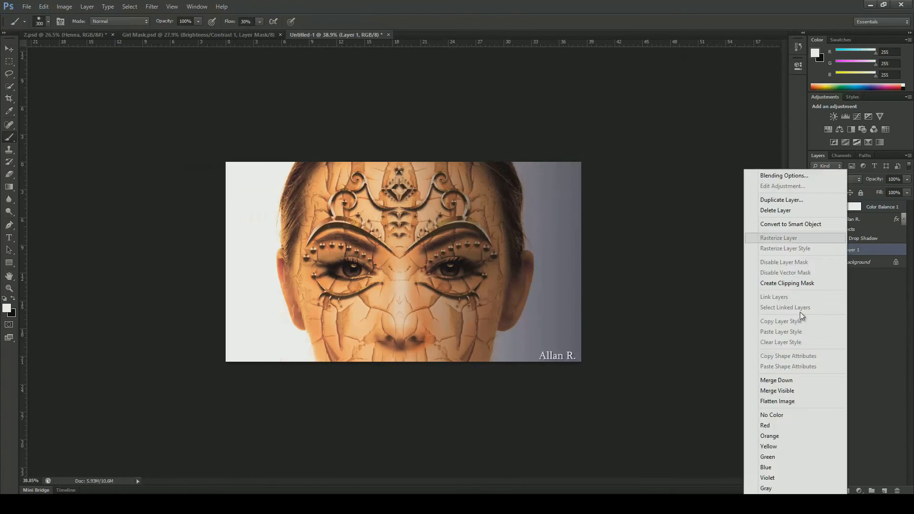
pyautogui.press(']')
pyautogui.press(']')
pyautogui.press(']')
pyautogui.moveTo(357, 153)
pyautogui.mouseDown()
pyautogui.moveTo(521, 245)
pyautogui.moveTo(343, 203)
pyautogui.mouseUp()
# Refine the mask with a smaller full-flow brush, alternating black and white
pyautogui.hotkey('shift', '0')
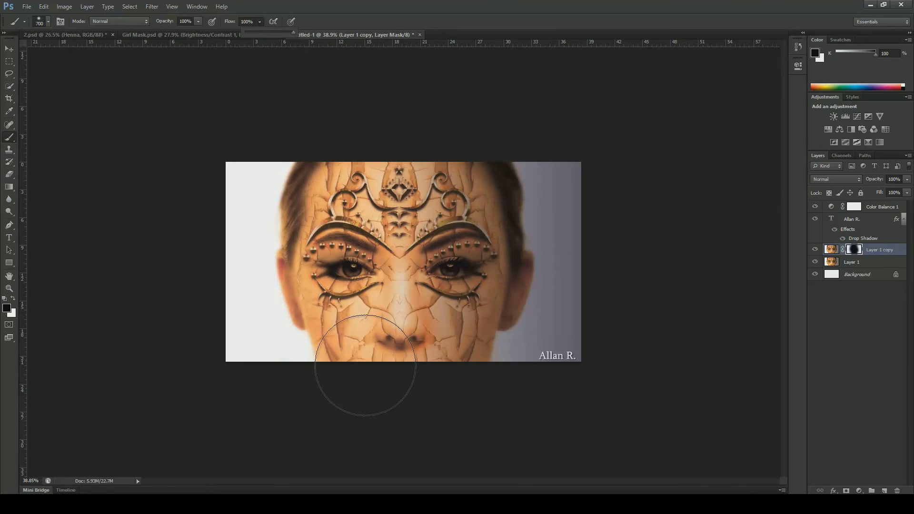
pyautogui.press('[')
pyautogui.press('[')
pyautogui.press('[')
pyautogui.press('x')
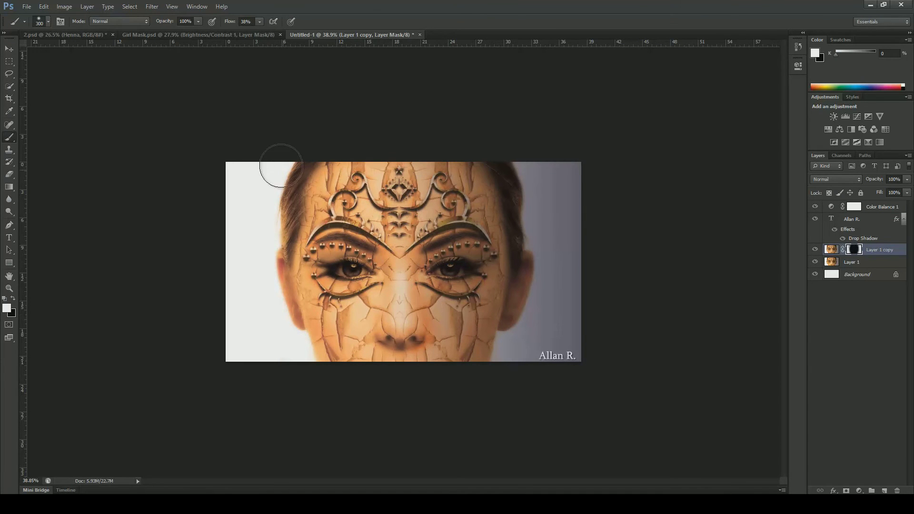
pyautogui.press('x')
pyautogui.scroll(2, 297, 156)
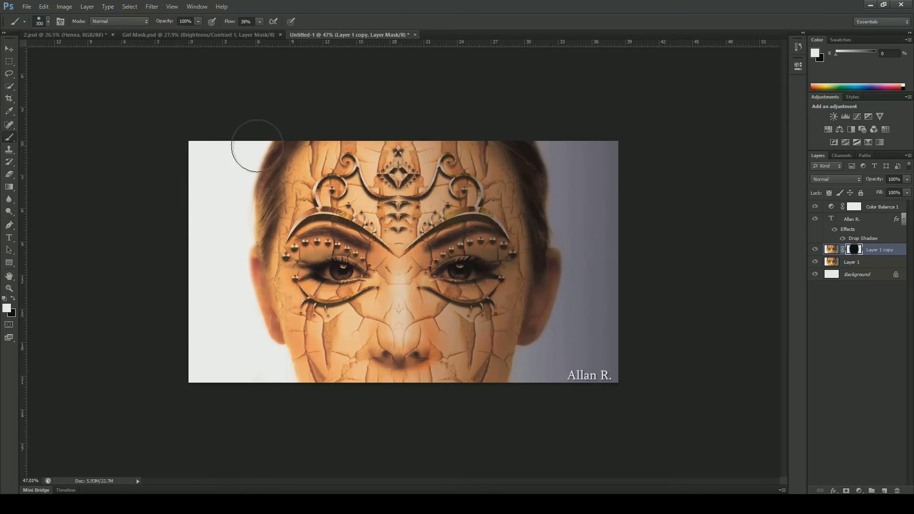
pyautogui.press('x')
pyautogui.scroll(-8, 395, 352)
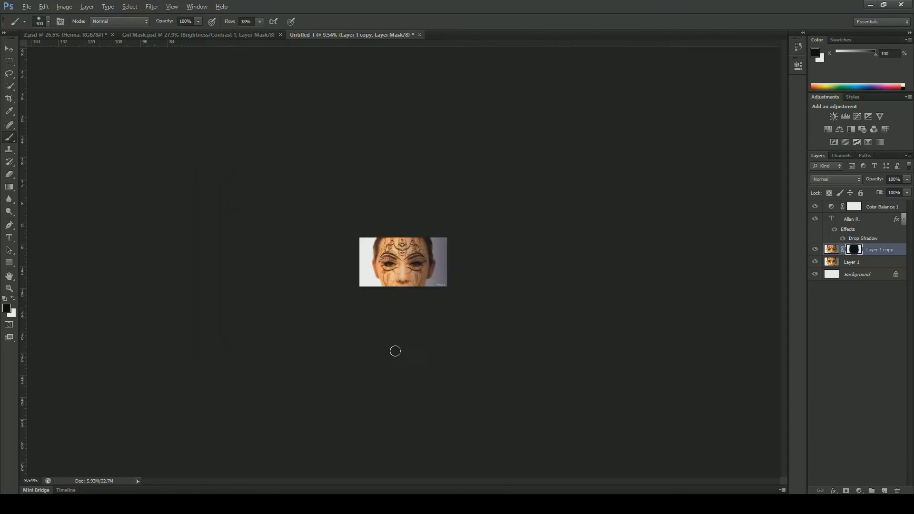
pyautogui.press('x')
pyautogui.scroll(8, 395, 352)
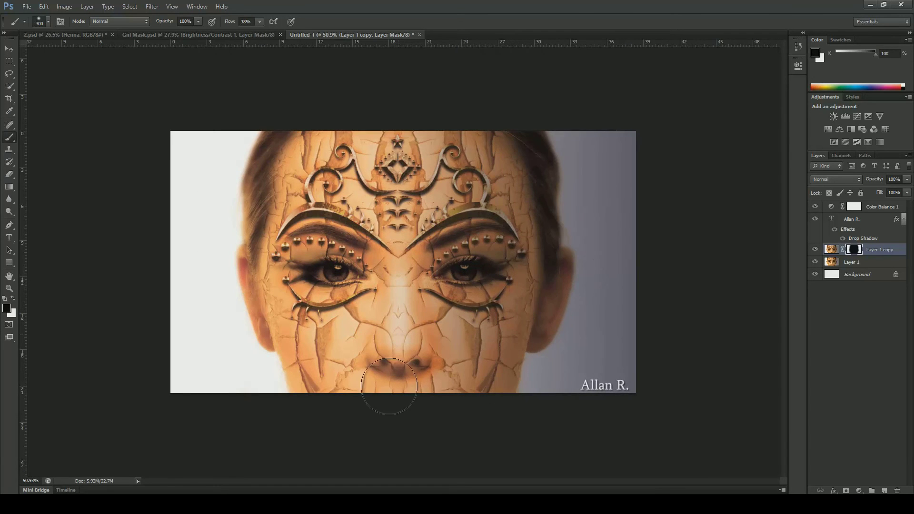
pyautogui.scroll(-8, 686, 399)
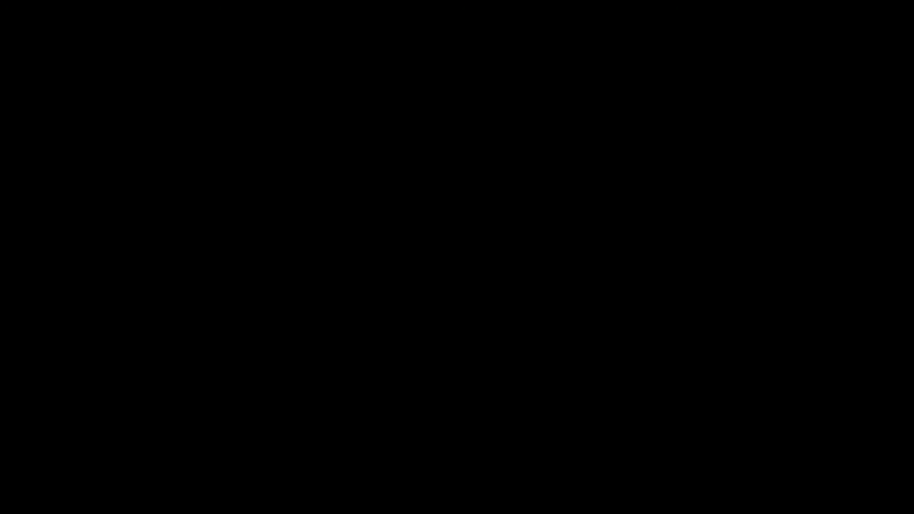